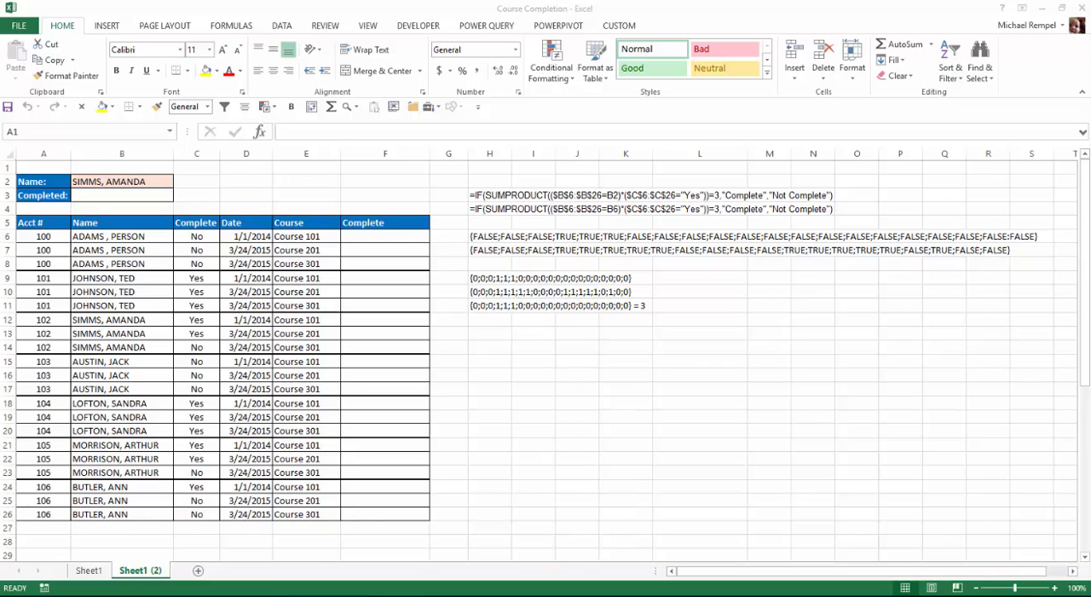
Set the name selection in B2 to the person listed under account 101.
{"action": "left_click", "coordinate": [139, 181]}
{"action": "left_click", "coordinate": [180, 183]}
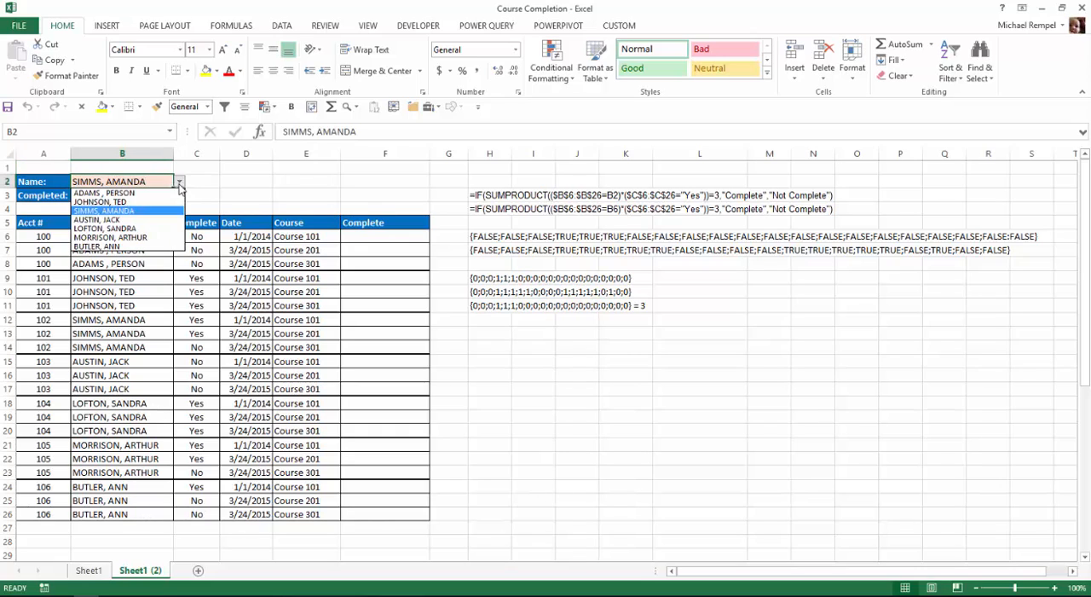
{"action": "left_click", "coordinate": [141, 203]}
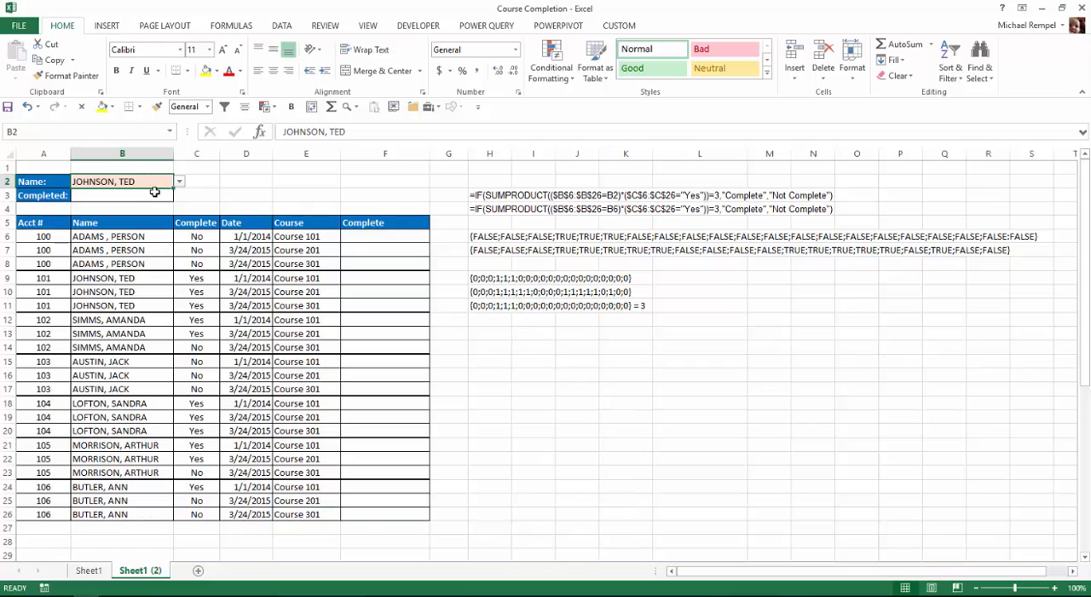
Copy the IF/SUMPRODUCT formula stored as text in H3, without its apostrophe, into the Completed cell B3.
{"action": "left_click", "coordinate": [106, 198]}
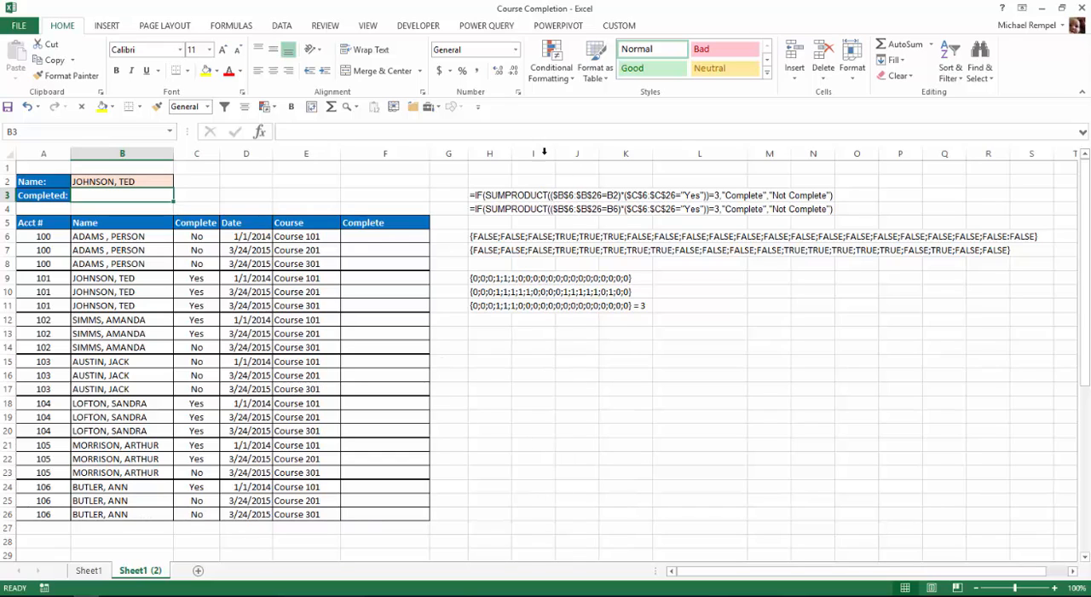
{"action": "left_click", "coordinate": [478, 196]}
{"action": "left_click_drag", "start_coordinate": [674, 131], "coordinate": [285, 129]}
{"action": "key", "text": "ctrl+c"}
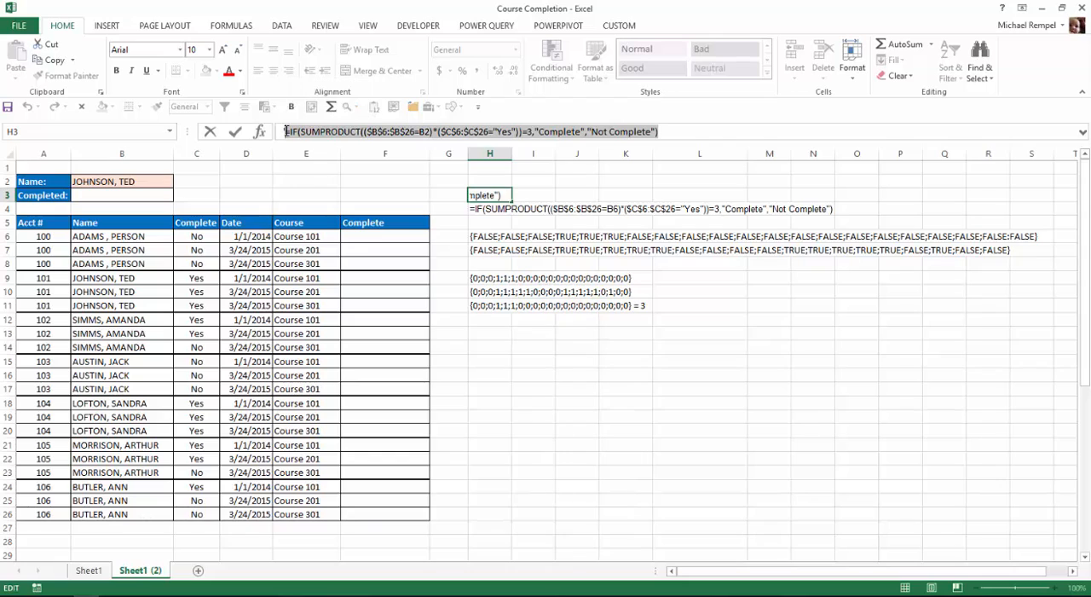
{"action": "left_click", "coordinate": [286, 131]}
{"action": "type", "text": "'"}
{"action": "key", "text": "Return"}
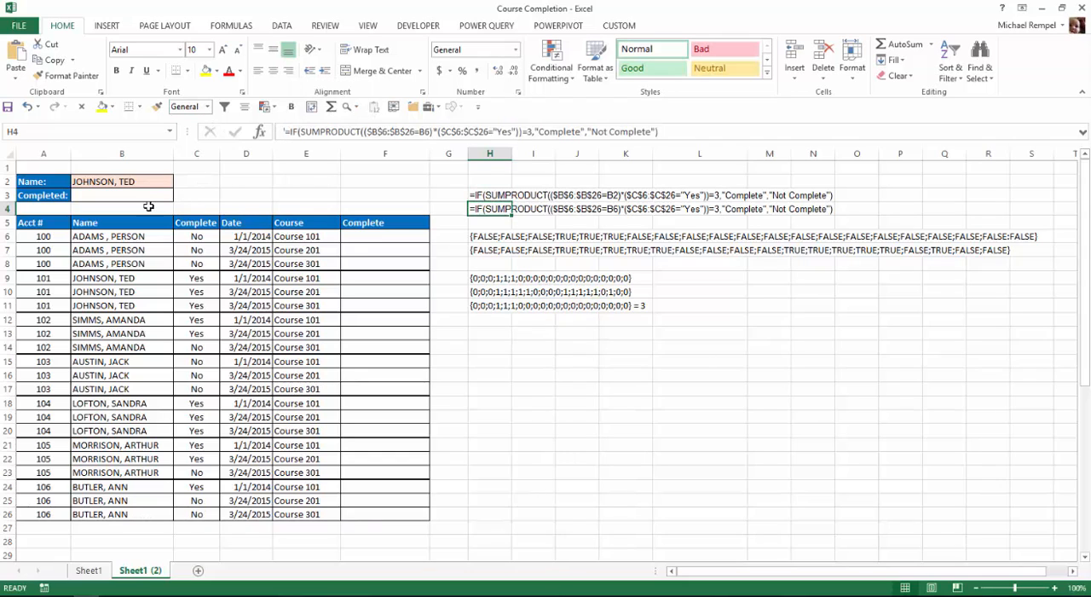
{"action": "left_click", "coordinate": [141, 193]}
{"action": "key", "text": "ctrl+v"}
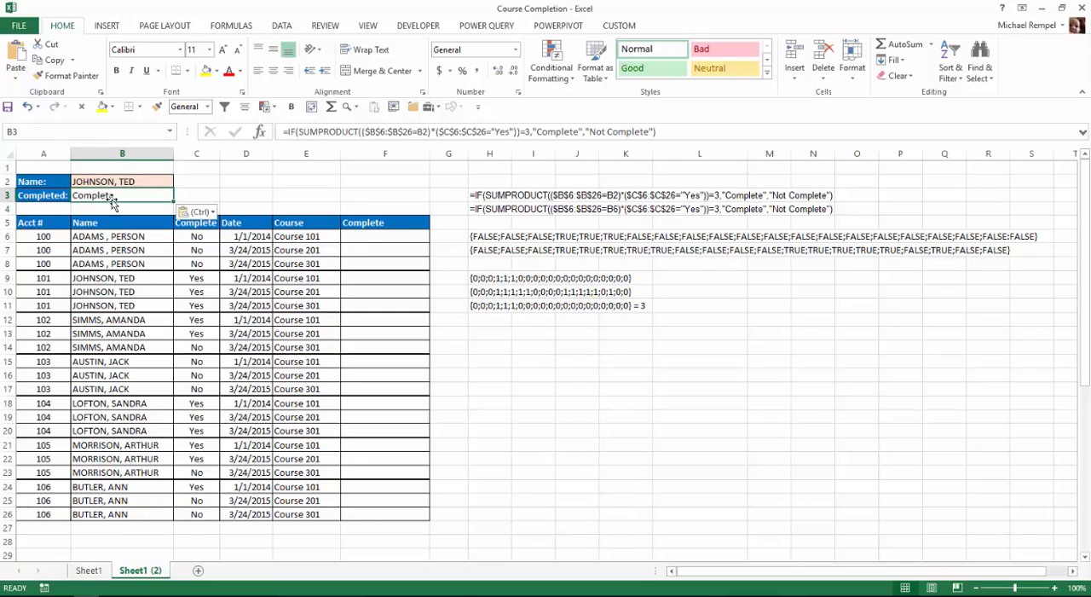
Test the completion formula by choosing the people of accounts 103, 105 and 101 in turn in B2.
{"action": "left_click", "coordinate": [136, 182]}
{"action": "left_click", "coordinate": [179, 182]}
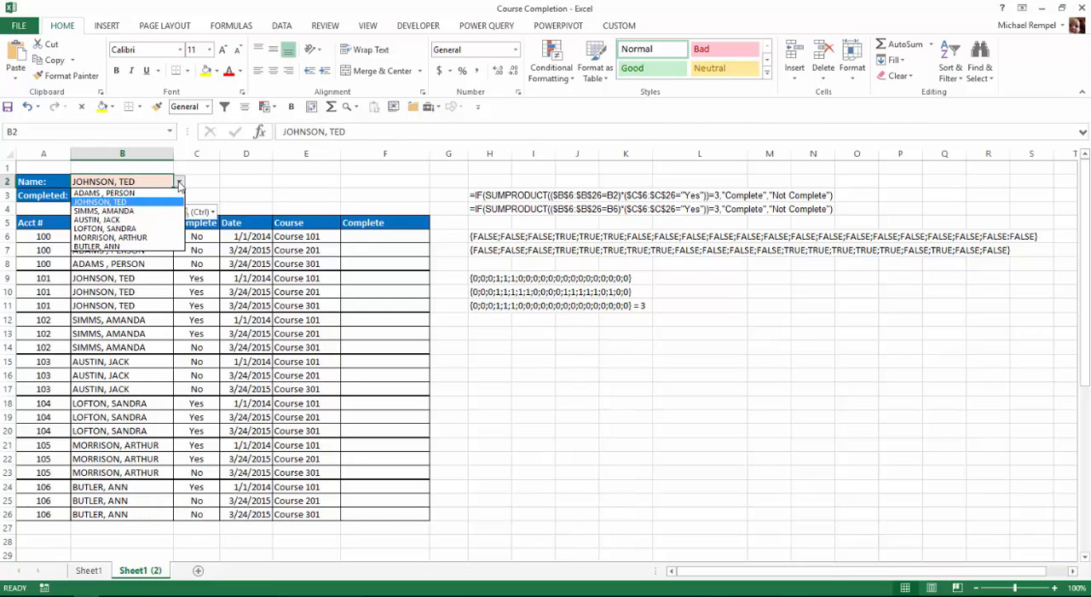
{"action": "left_click", "coordinate": [102, 220]}
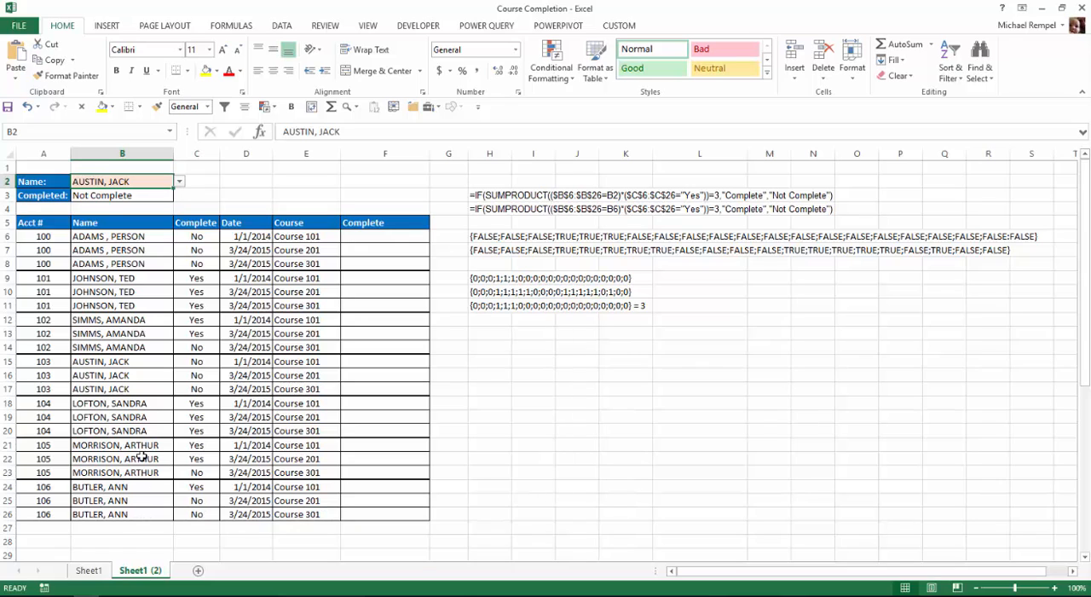
{"action": "left_click", "coordinate": [179, 182]}
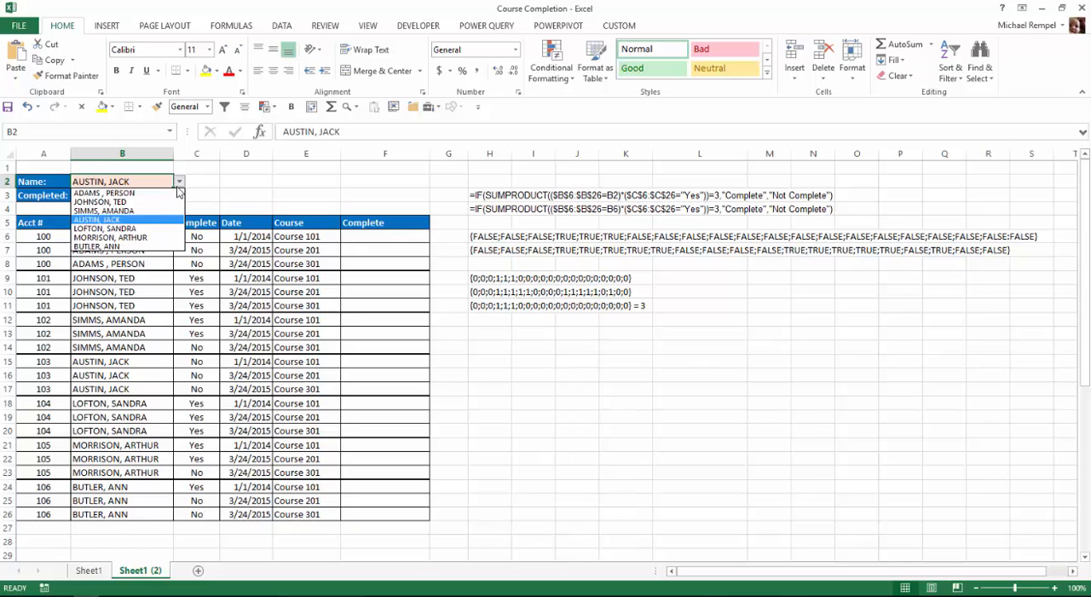
{"action": "left_click", "coordinate": [137, 238]}
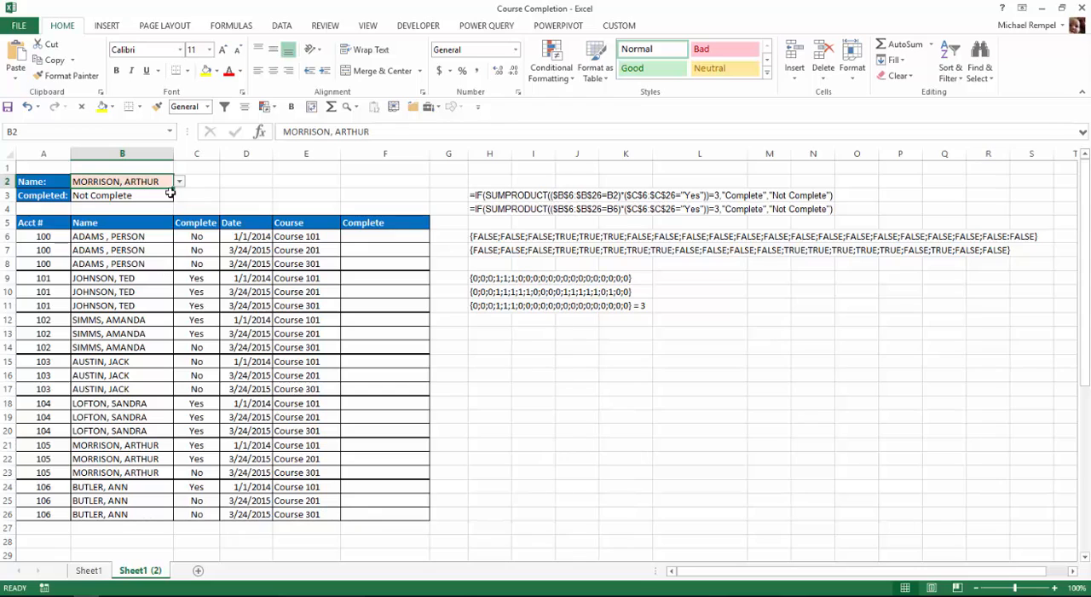
{"action": "left_click", "coordinate": [180, 184]}
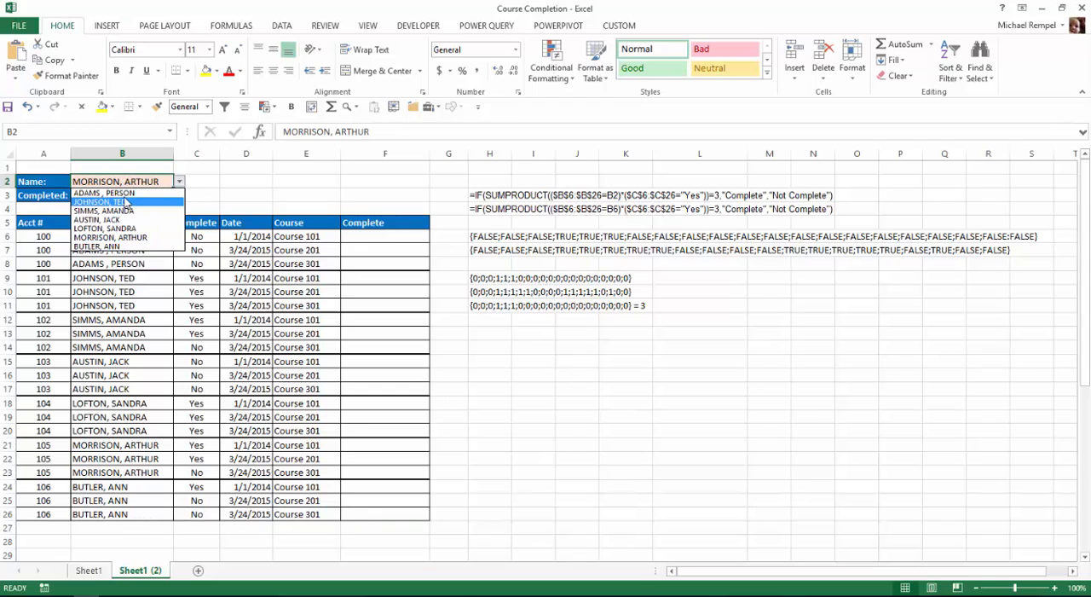
{"action": "left_click", "coordinate": [125, 208]}
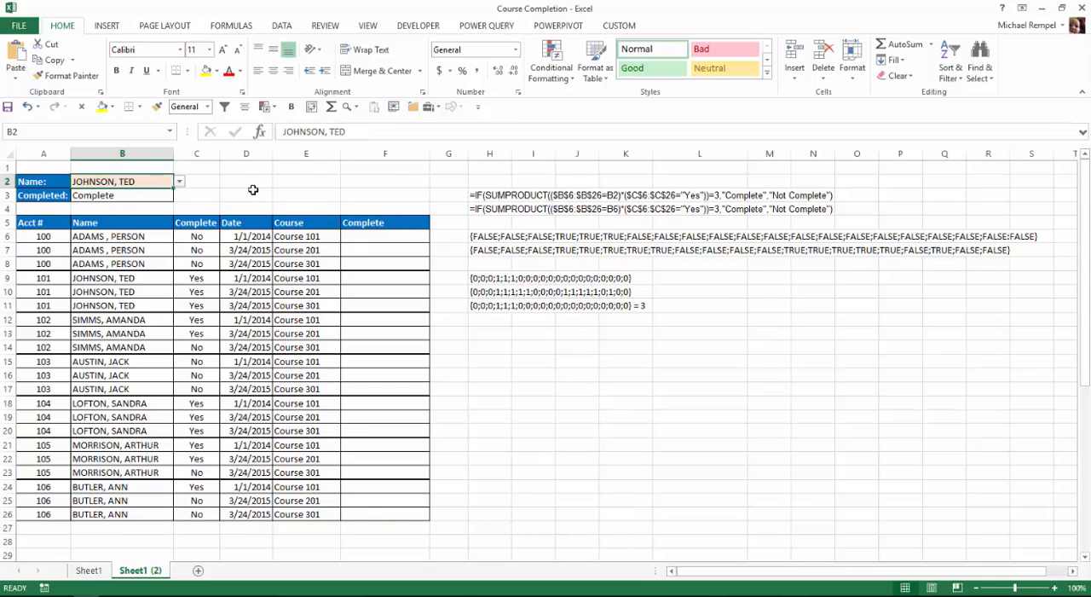
Examine the logical test, value-if-true and value-if-false arguments of the IF formula in B3.
{"action": "left_click", "coordinate": [147, 196]}
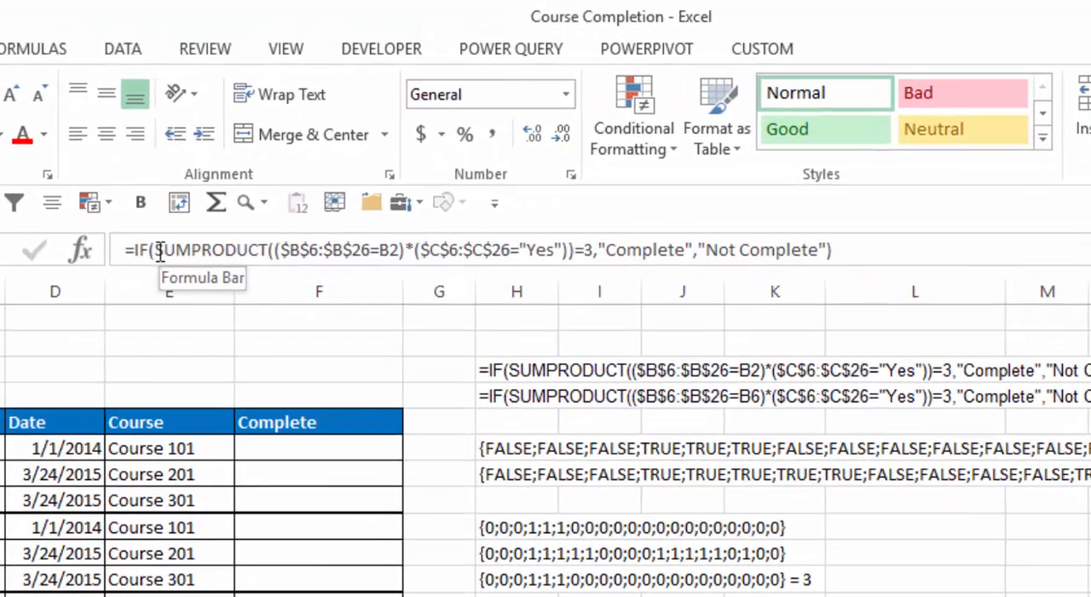
{"action": "left_click", "coordinate": [156, 248]}
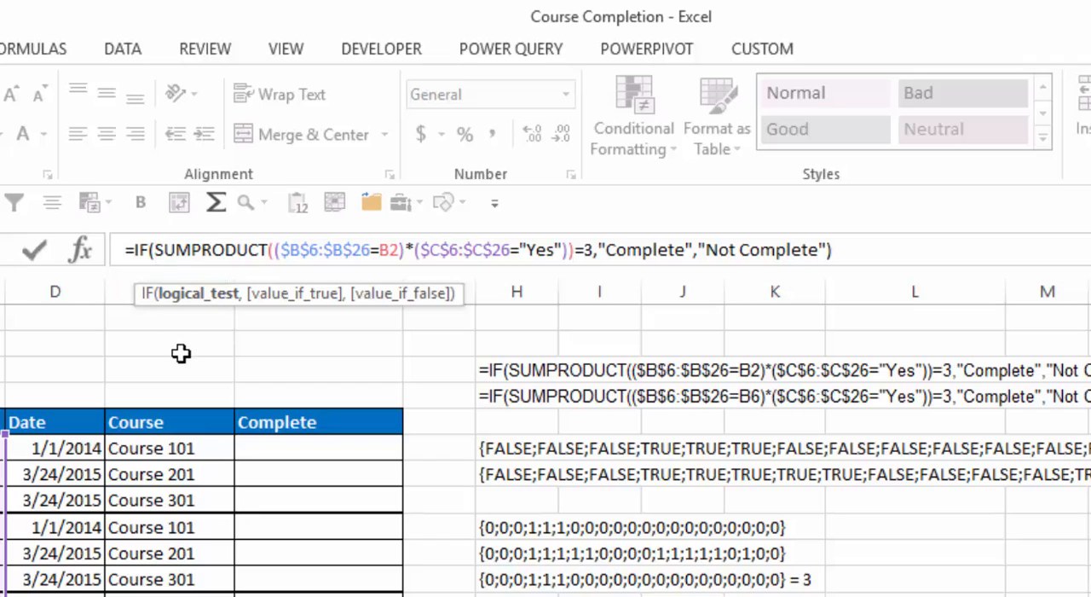
{"action": "left_click", "coordinate": [190, 293]}
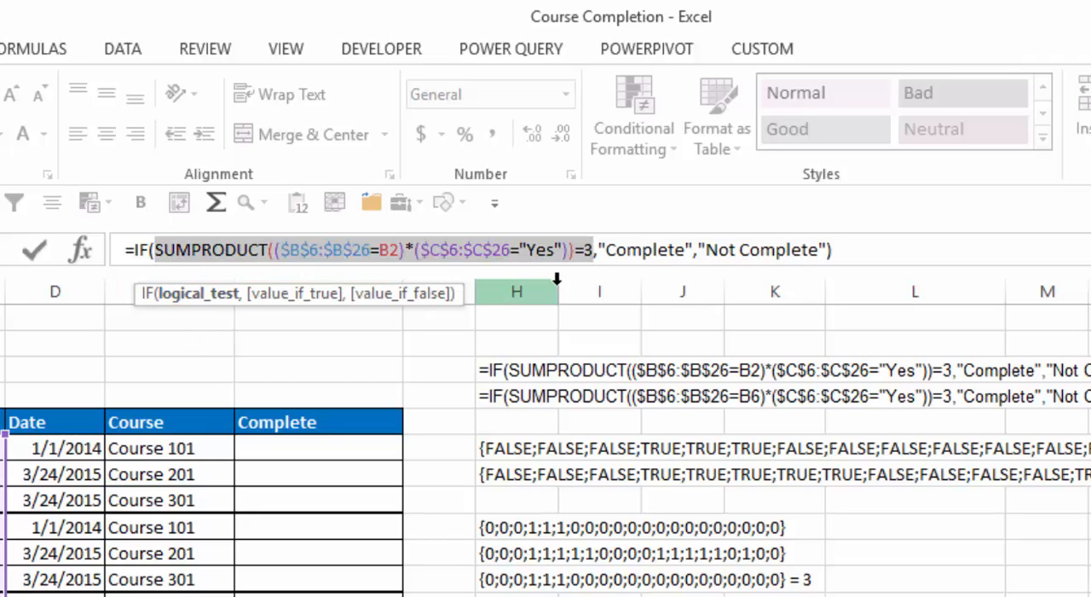
{"action": "left_click", "coordinate": [302, 295]}
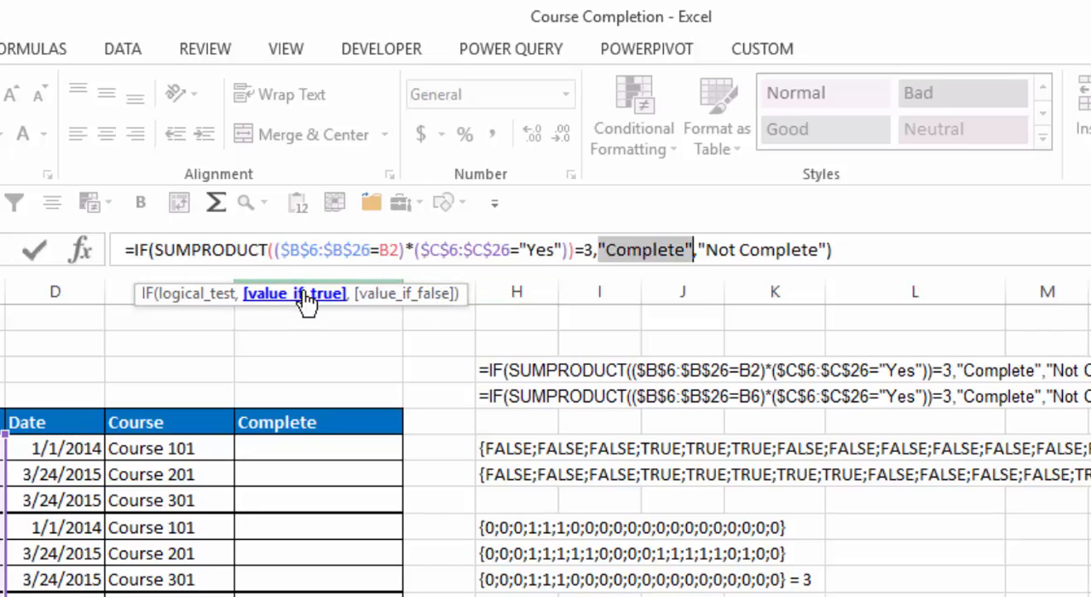
{"action": "left_click", "coordinate": [399, 295]}
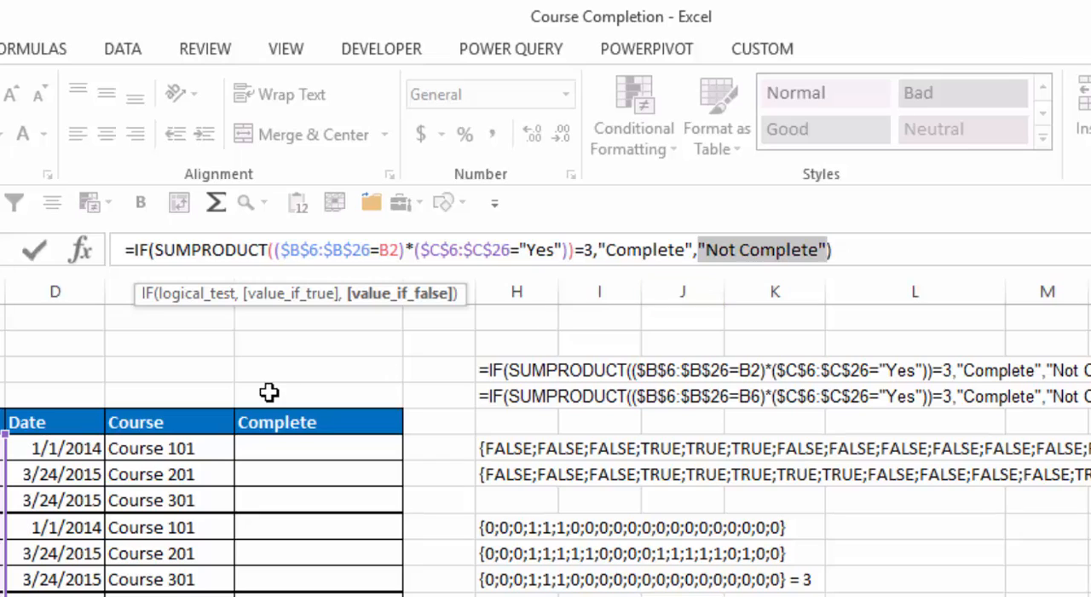
{"action": "left_click", "coordinate": [217, 294]}
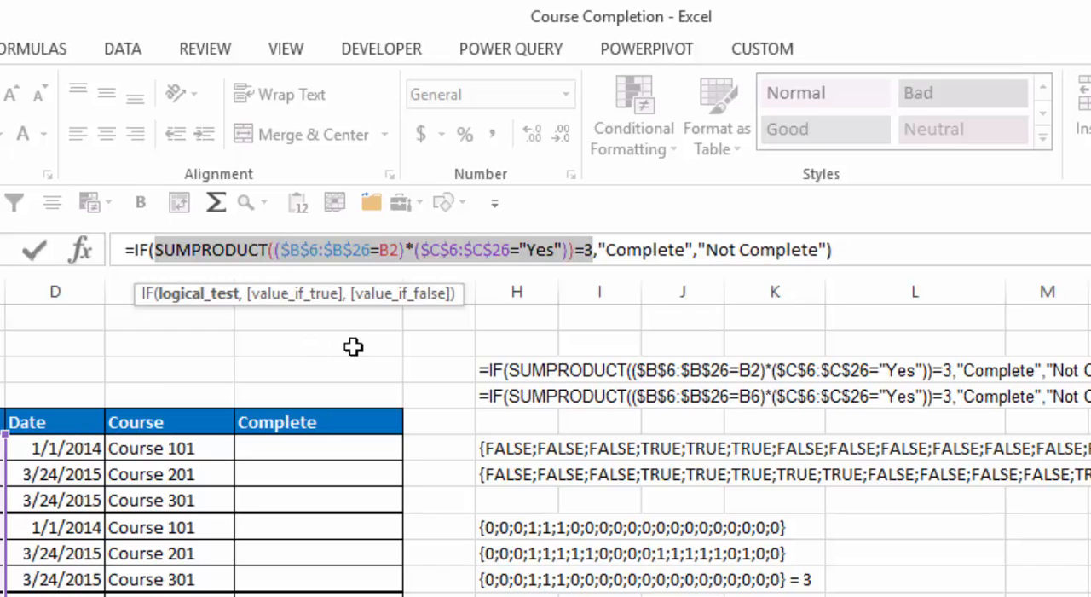
{"action": "left_click", "coordinate": [157, 250]}
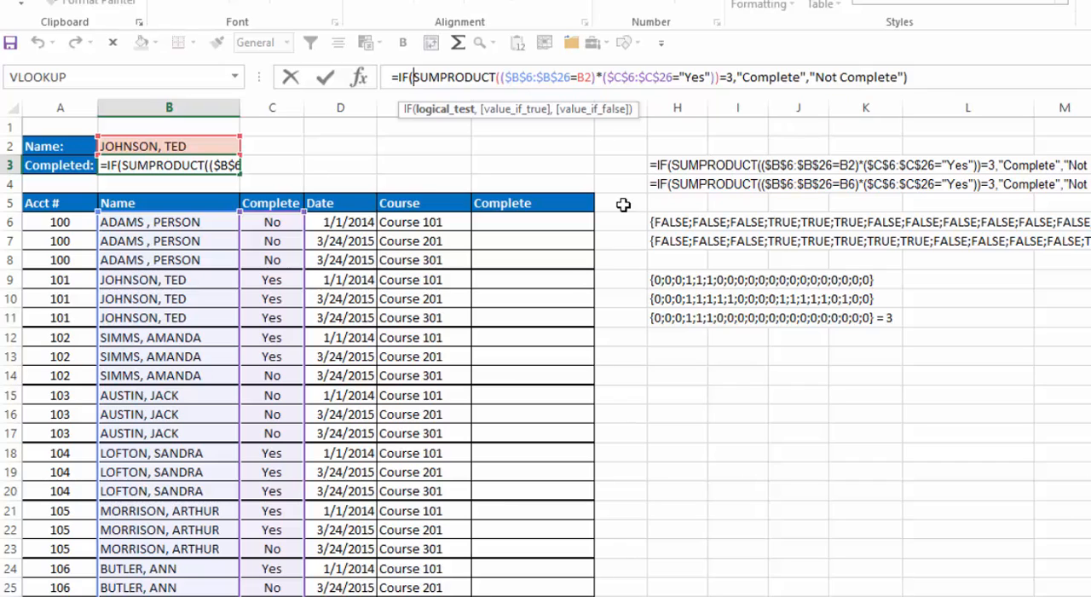
{"action": "key", "text": "ctrl+Return"}
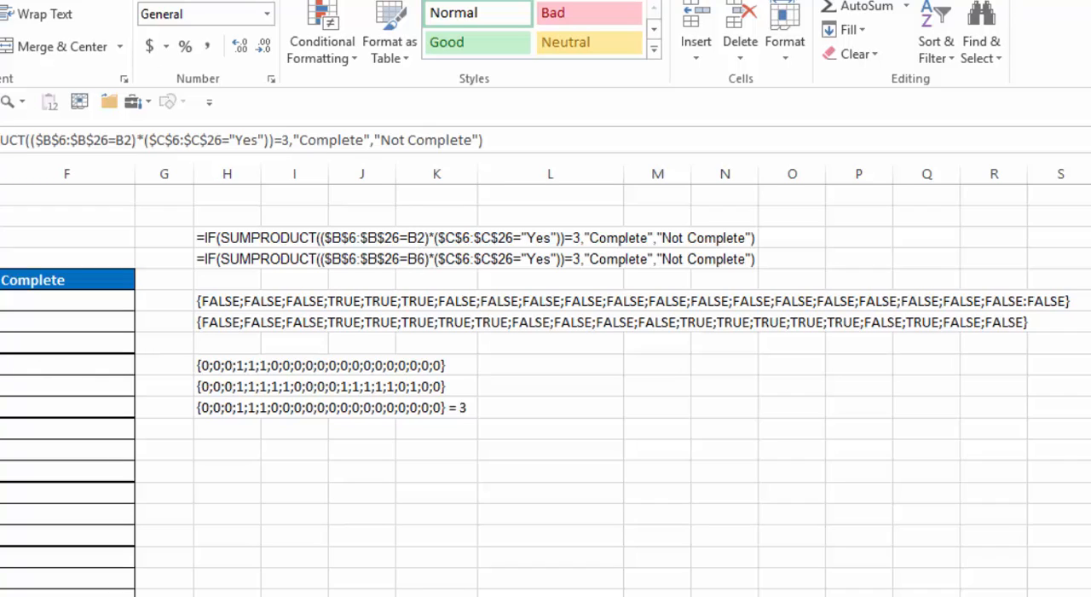
{"action": "left_click", "coordinate": [0, 301]}
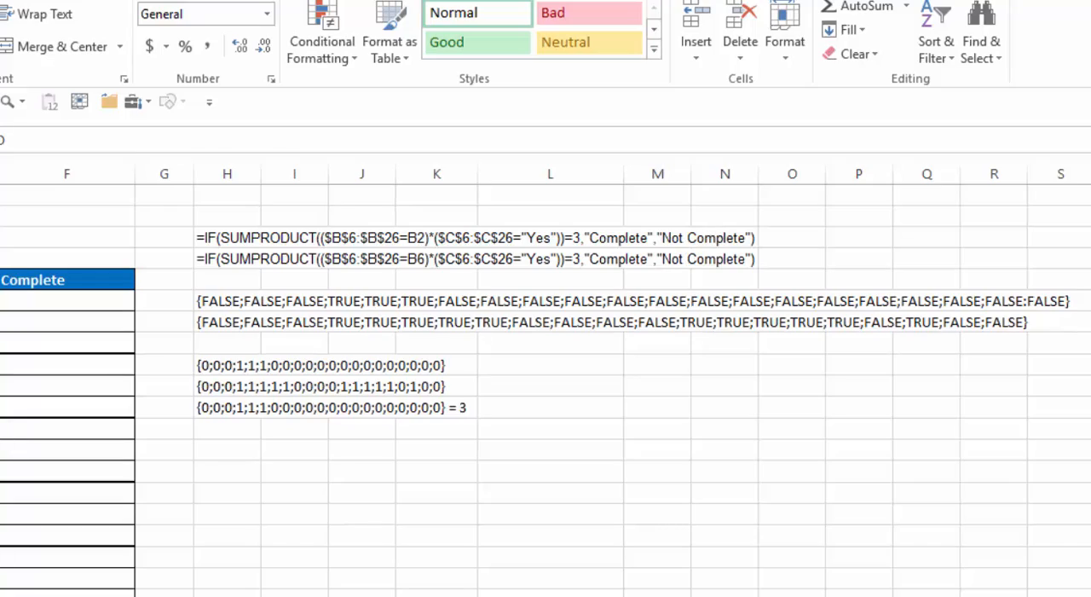
{"action": "left_click", "coordinate": [0, 216]}
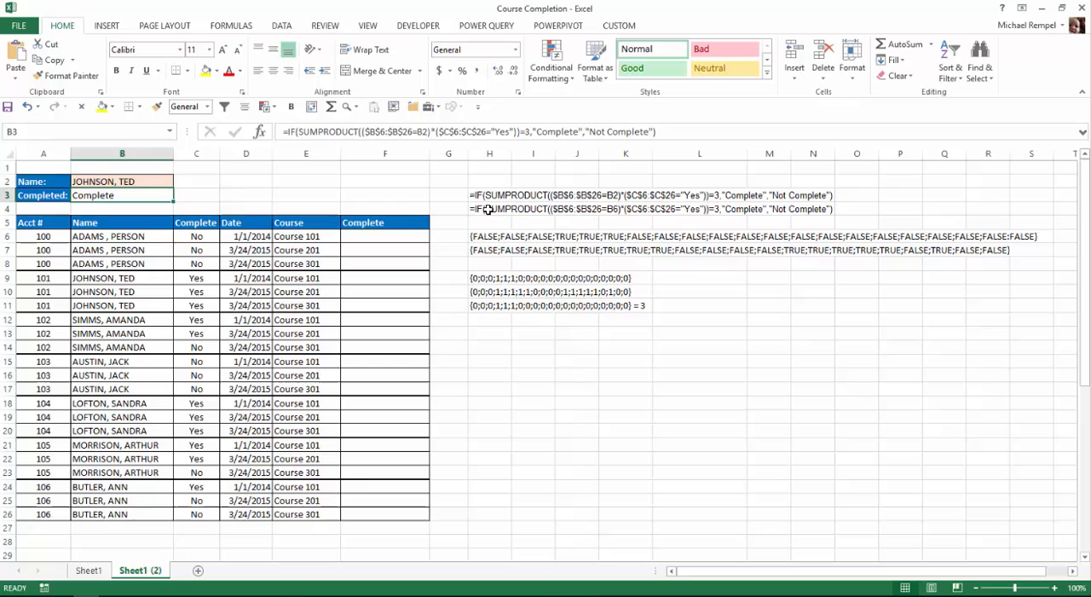
Copy the IF/SUMPRODUCT formula stored as text in H4, without its apostrophe, into F6 of the Complete column.
{"action": "left_click", "coordinate": [209, 259]}
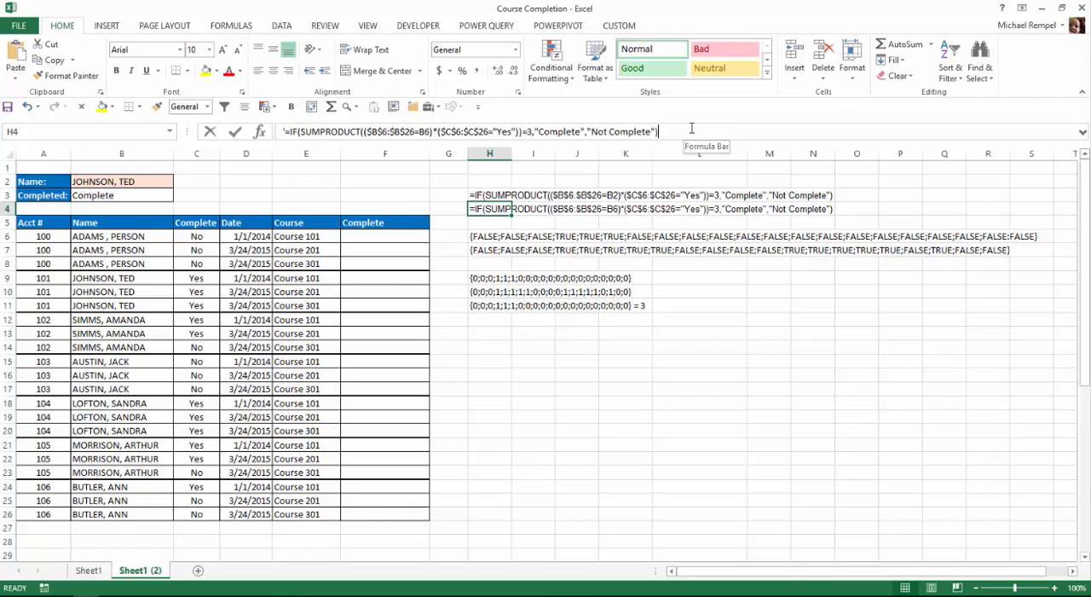
{"action": "left_click", "coordinate": [691, 128]}
{"action": "left_click_drag", "start_coordinate": [297, 141], "coordinate": [289, 122]}
{"action": "key", "text": "ctrl+c"}
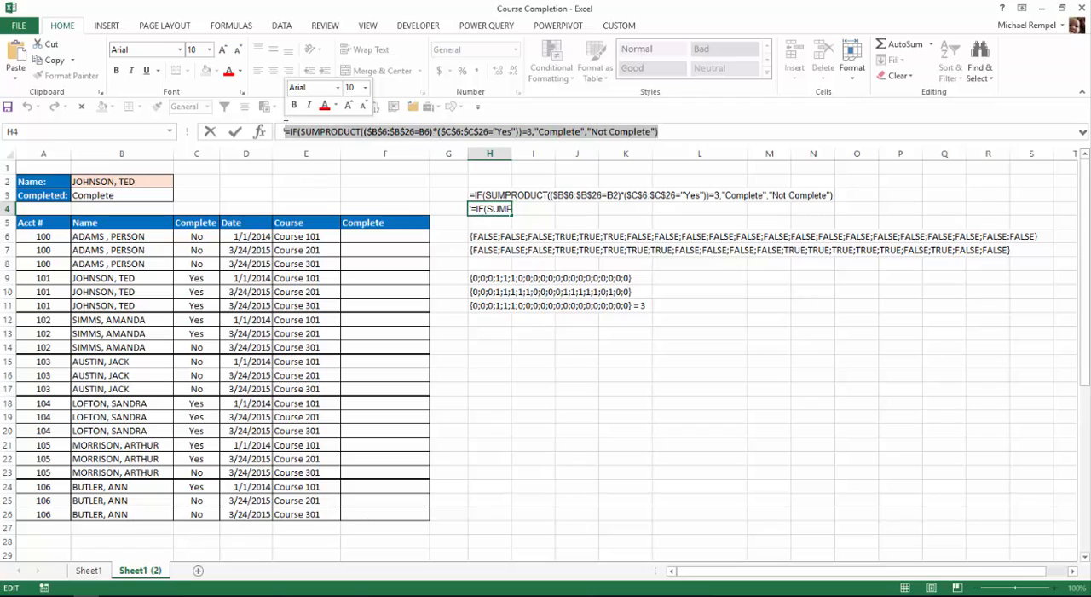
{"action": "left_click", "coordinate": [388, 238]}
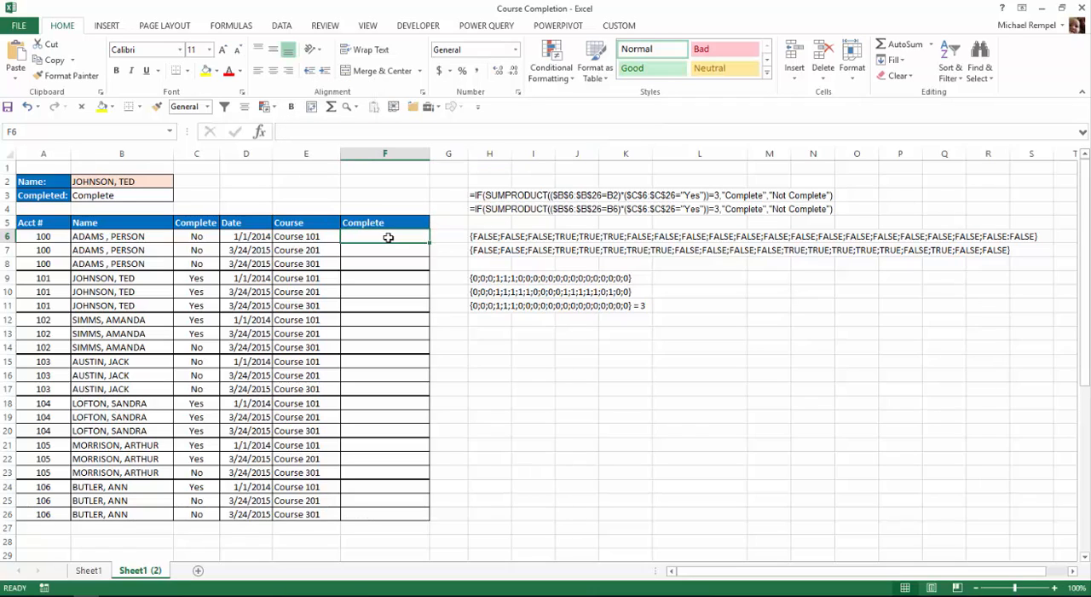
{"action": "key", "text": "ctrl+v"}
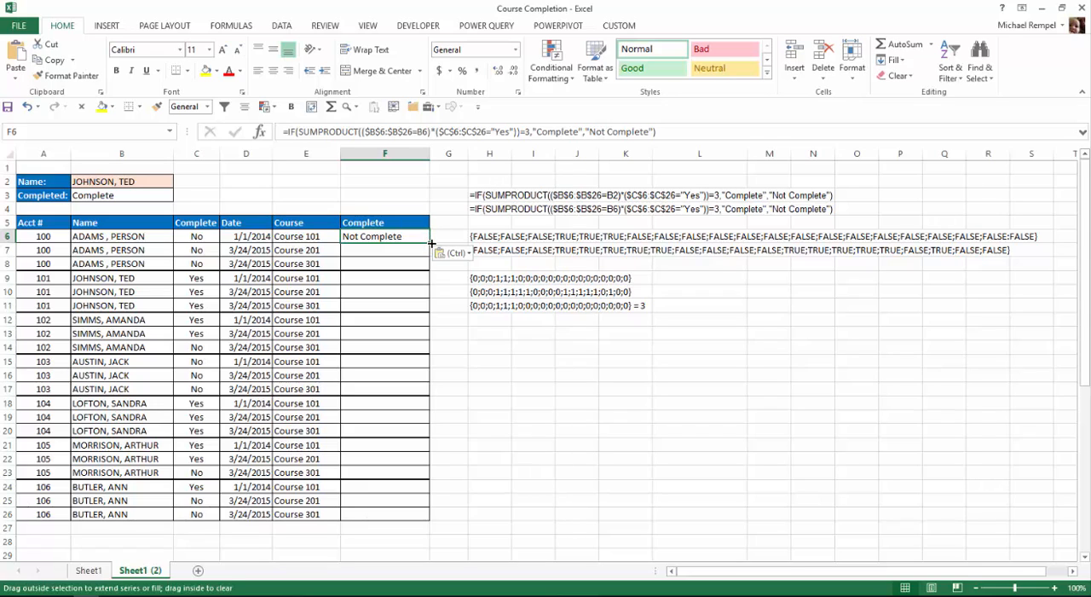
Fill the F6 formula down to F26 without formatting, keeping the table's existing borders.
{"action": "double_click", "coordinate": [431, 243]}
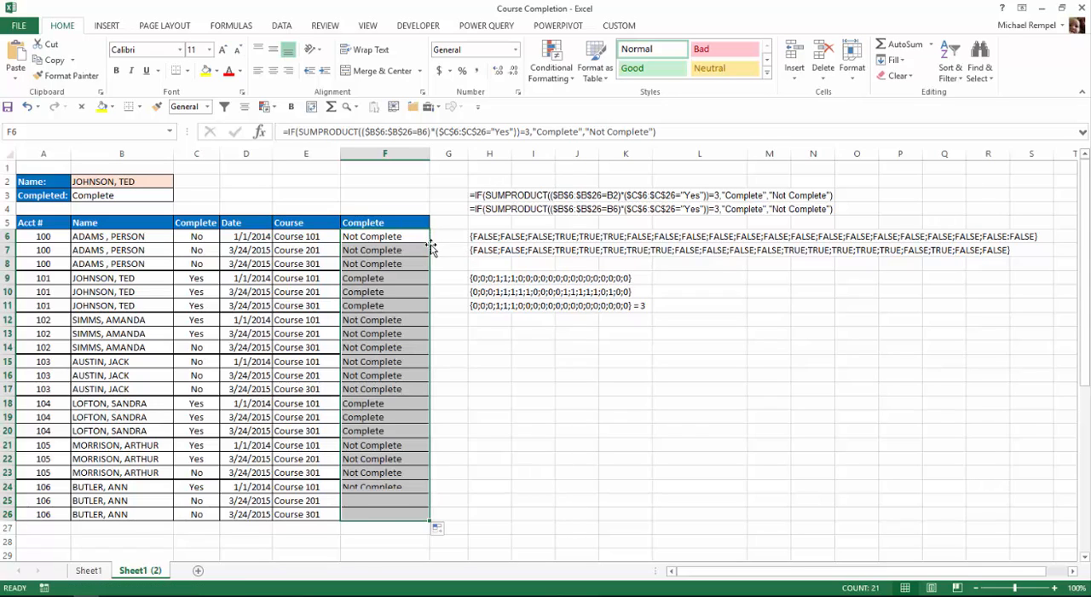
{"action": "left_click", "coordinate": [442, 529]}
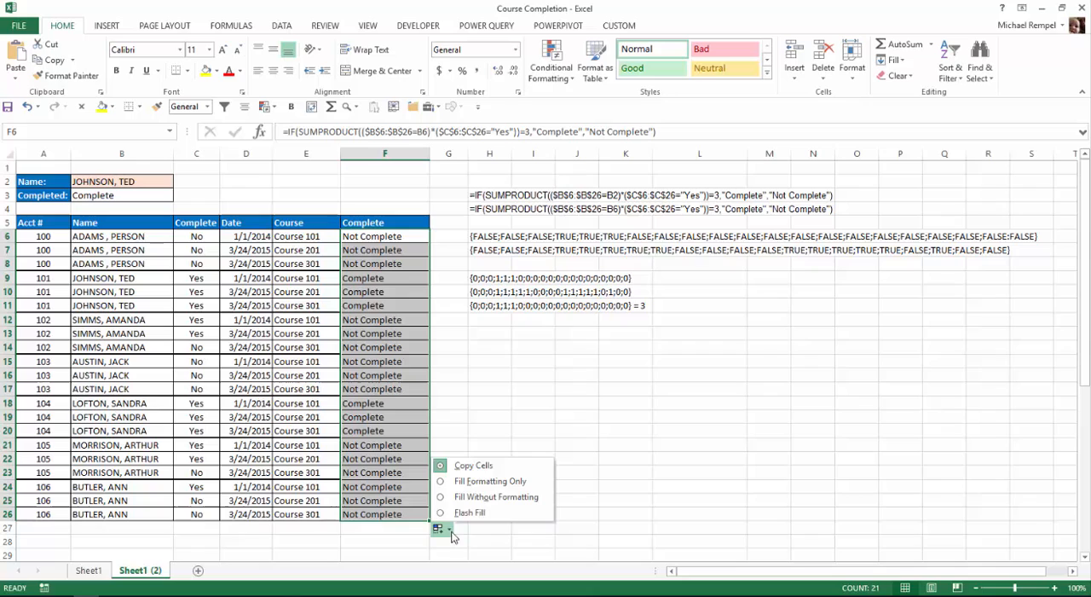
{"action": "left_click", "coordinate": [496, 497]}
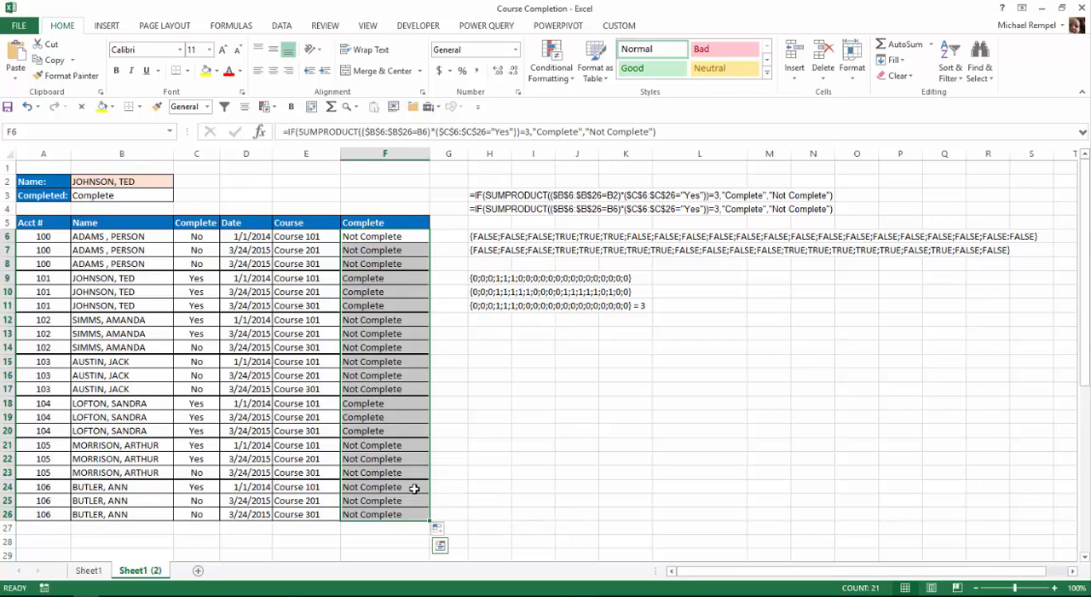
{"action": "left_click", "coordinate": [493, 348]}
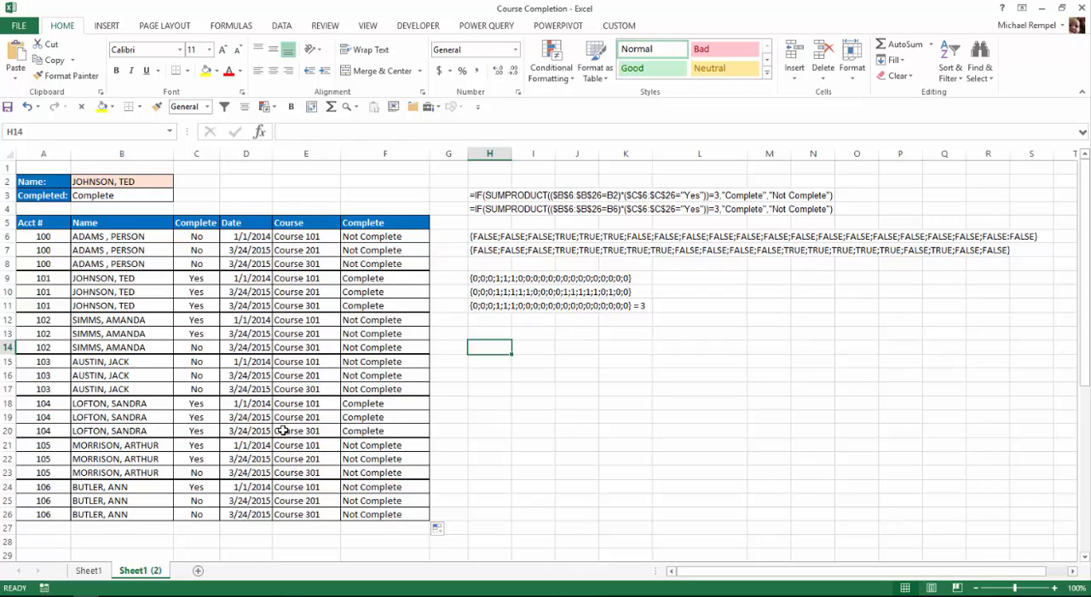
Start a formula-based conditional formatting rule for A6:F26 with the formula =$F6="Complete".
{"action": "left_click_drag", "start_coordinate": [44, 237], "coordinate": [399, 516]}
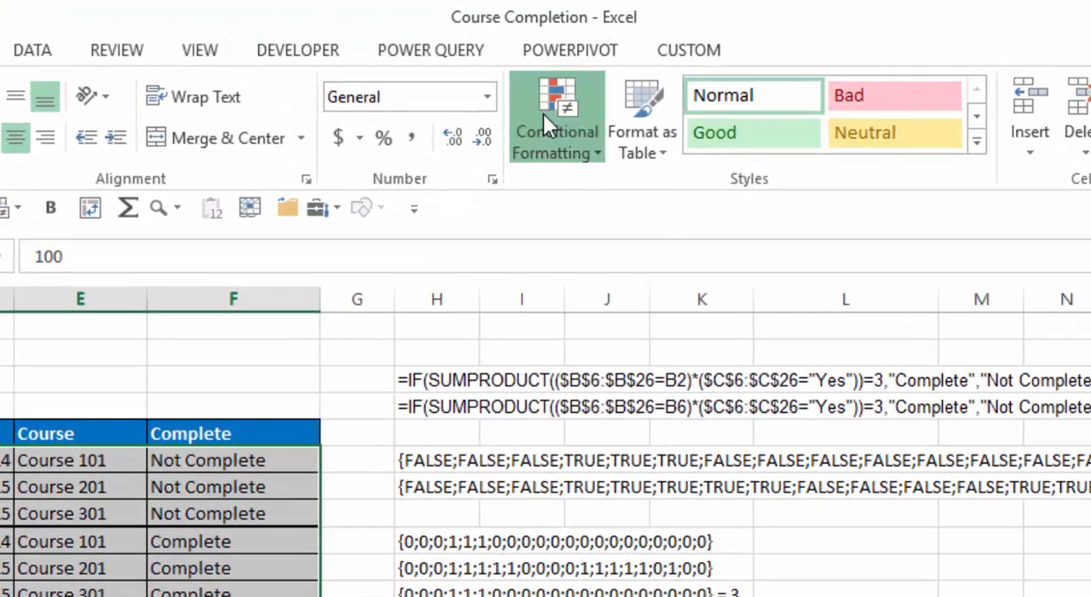
{"action": "left_click", "coordinate": [543, 113]}
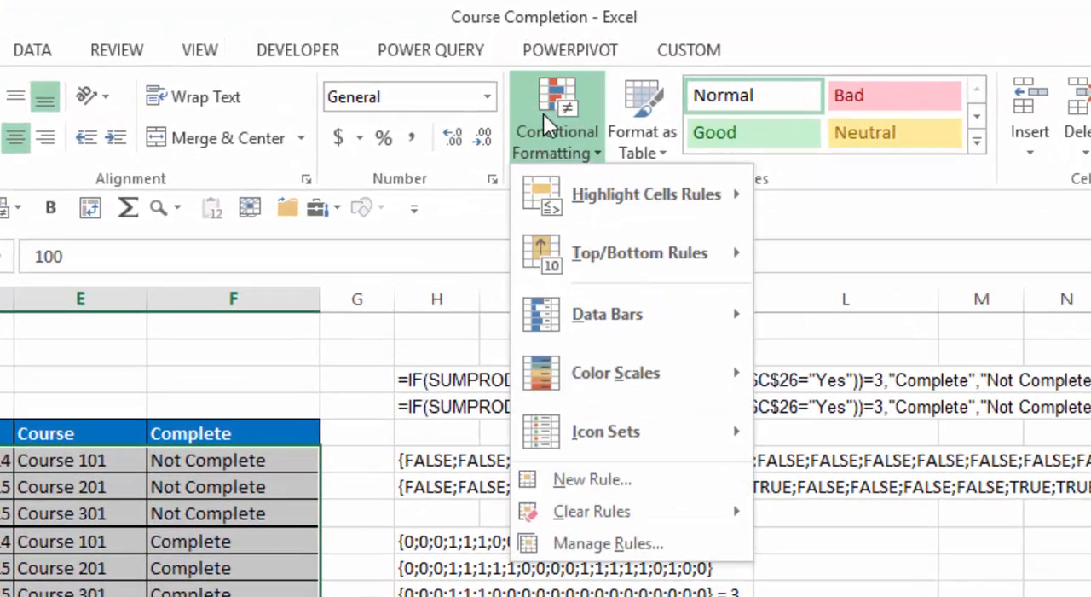
{"action": "left_click", "coordinate": [569, 479]}
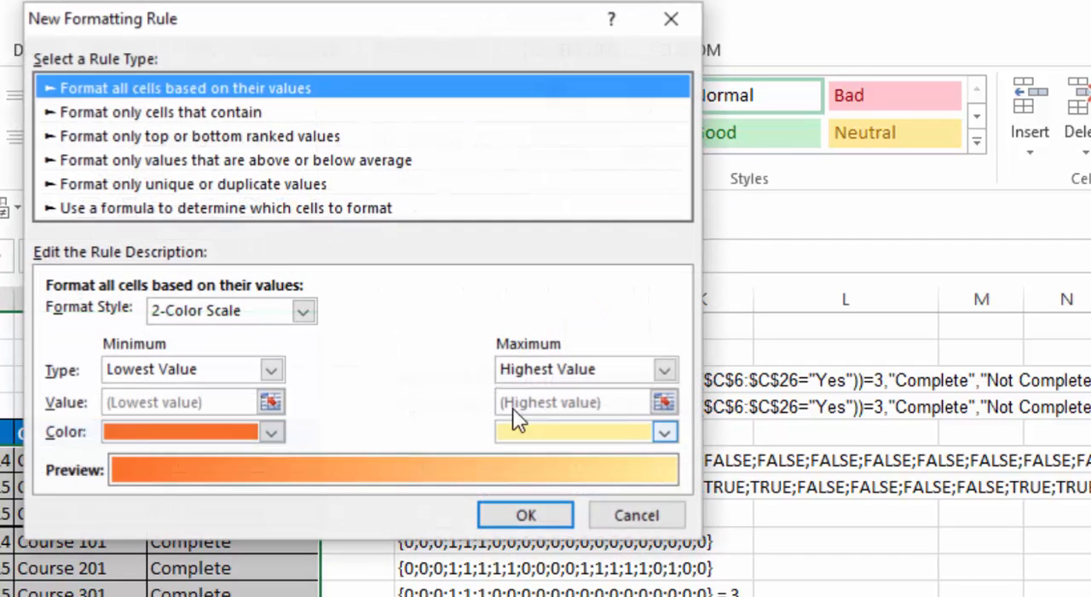
{"action": "left_click", "coordinate": [220, 210]}
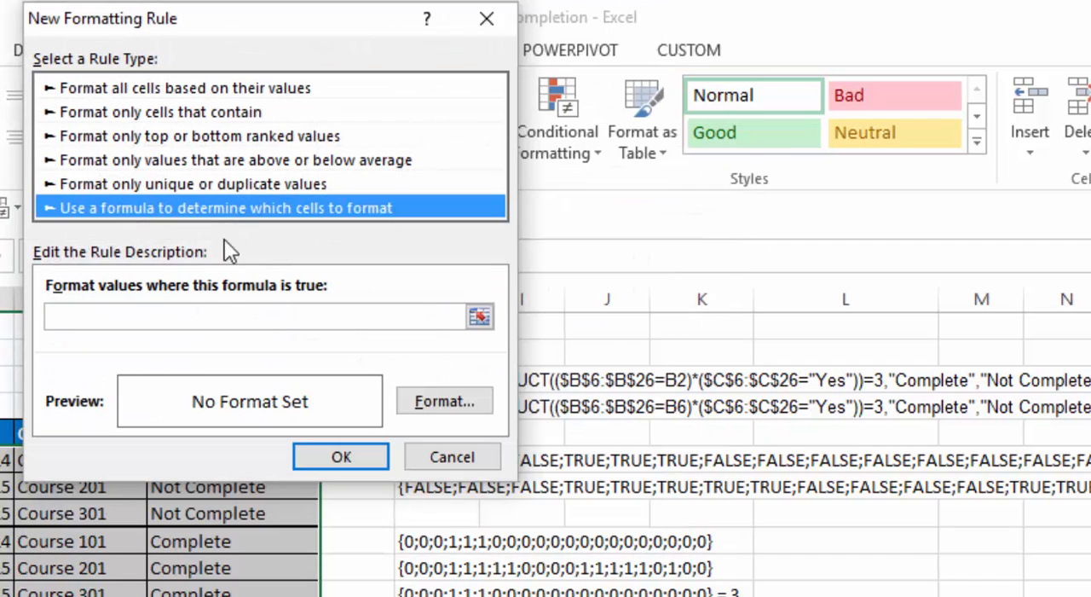
{"action": "left_click", "coordinate": [130, 317]}
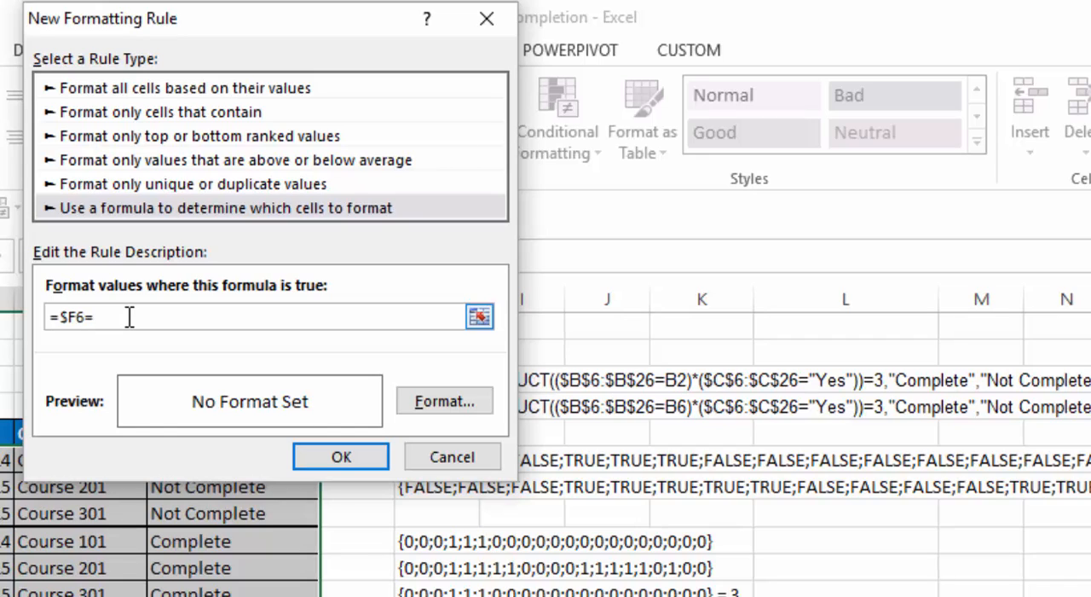
{"action": "type", "text": "=$F6=\"Complete"}
Give the rule a bold white font and a green fill, and apply it to the table rows.
{"action": "left_click", "coordinate": [481, 402]}
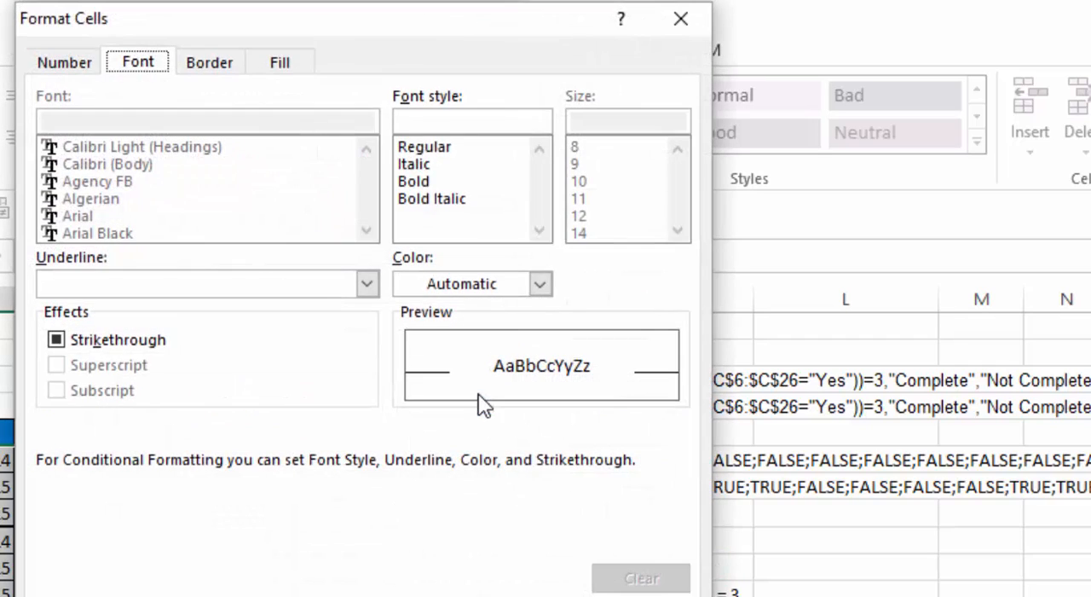
{"action": "left_click", "coordinate": [433, 181]}
{"action": "left_click", "coordinate": [540, 285]}
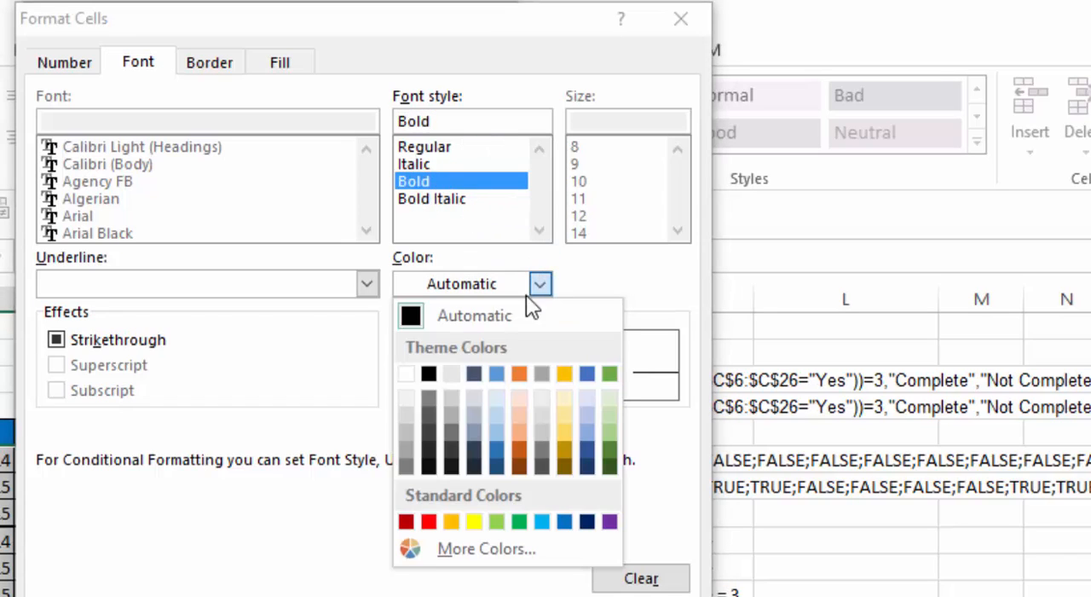
{"action": "left_click", "coordinate": [412, 372]}
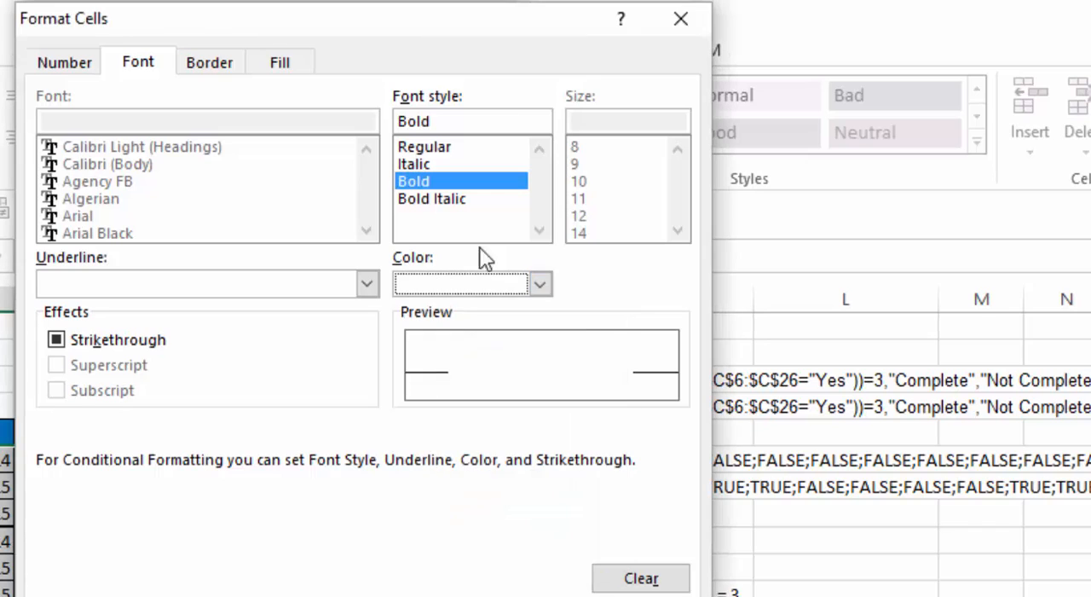
{"action": "left_click", "coordinate": [284, 63]}
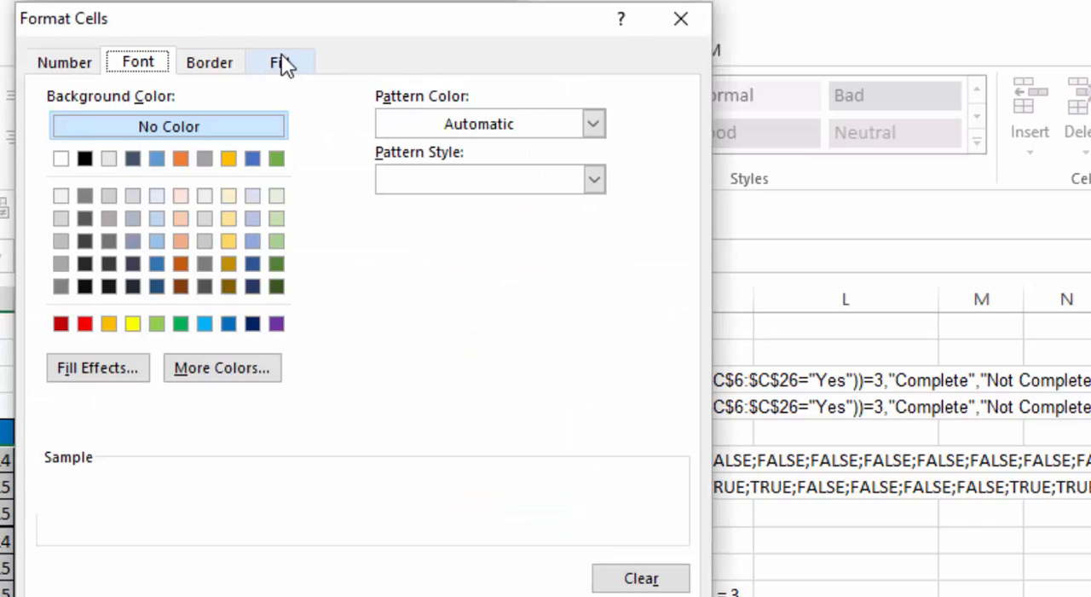
{"action": "left_click", "coordinate": [181, 325]}
{"action": "key", "text": "Return"}
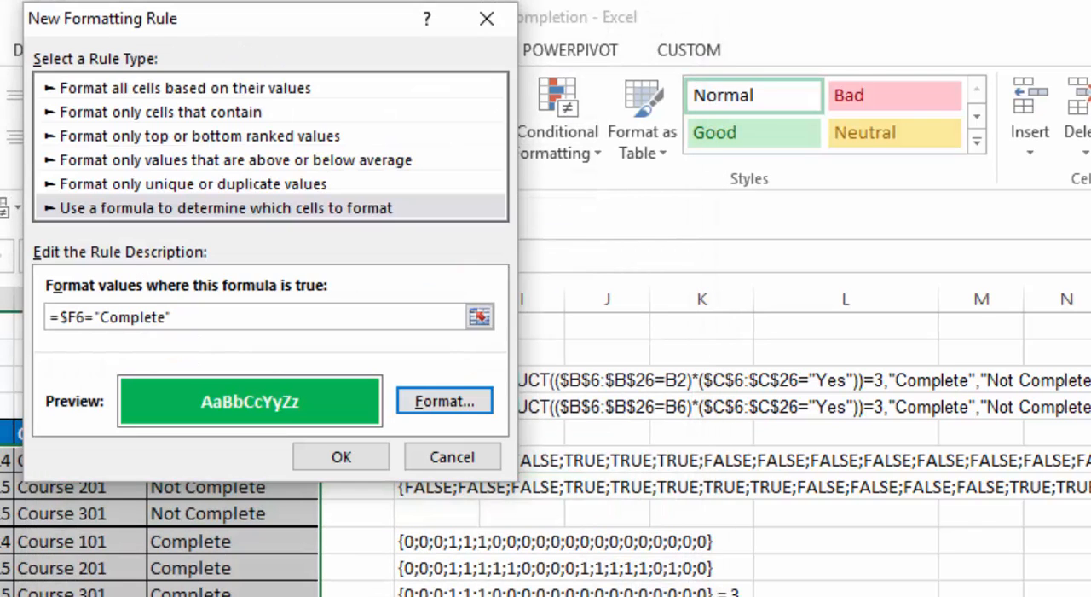
{"action": "left_click", "coordinate": [366, 449]}
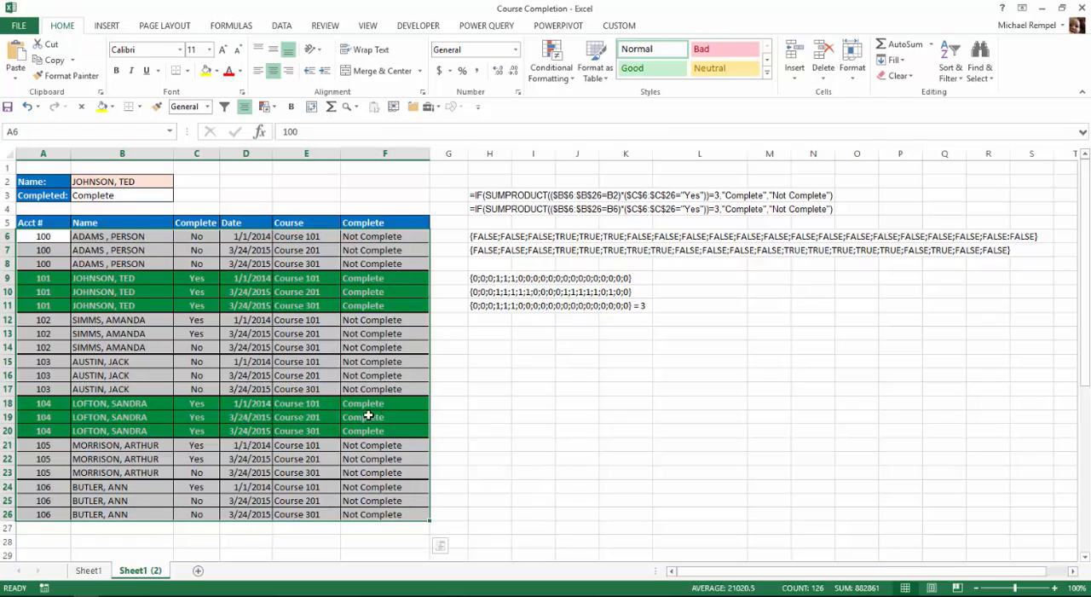
{"action": "left_click", "coordinate": [265, 372]}
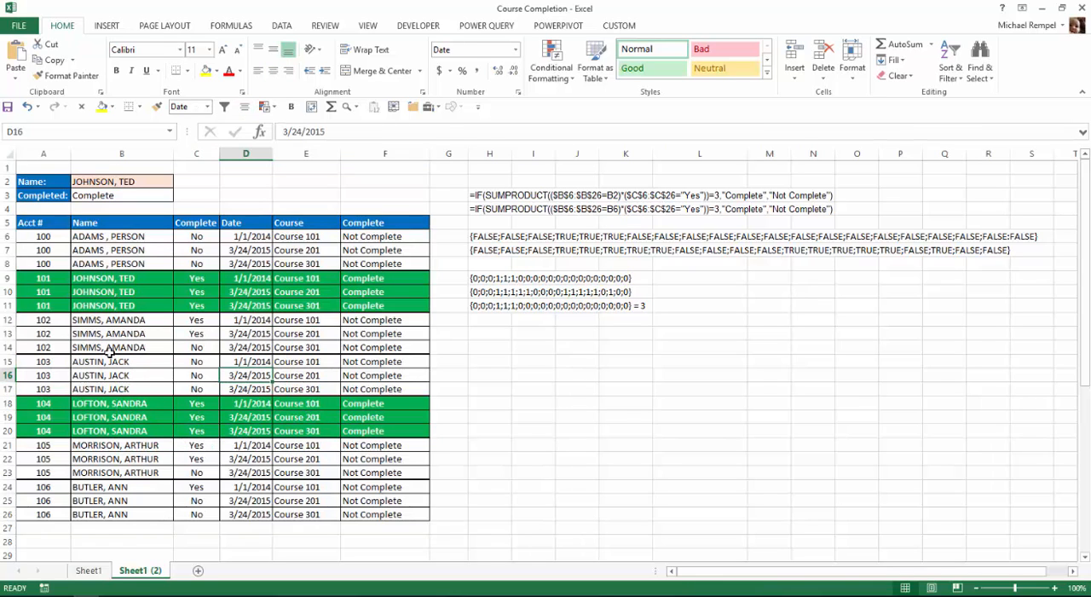
Choose the person listed in rows 12 to 14 as the name in B2.
{"action": "left_click", "coordinate": [158, 178]}
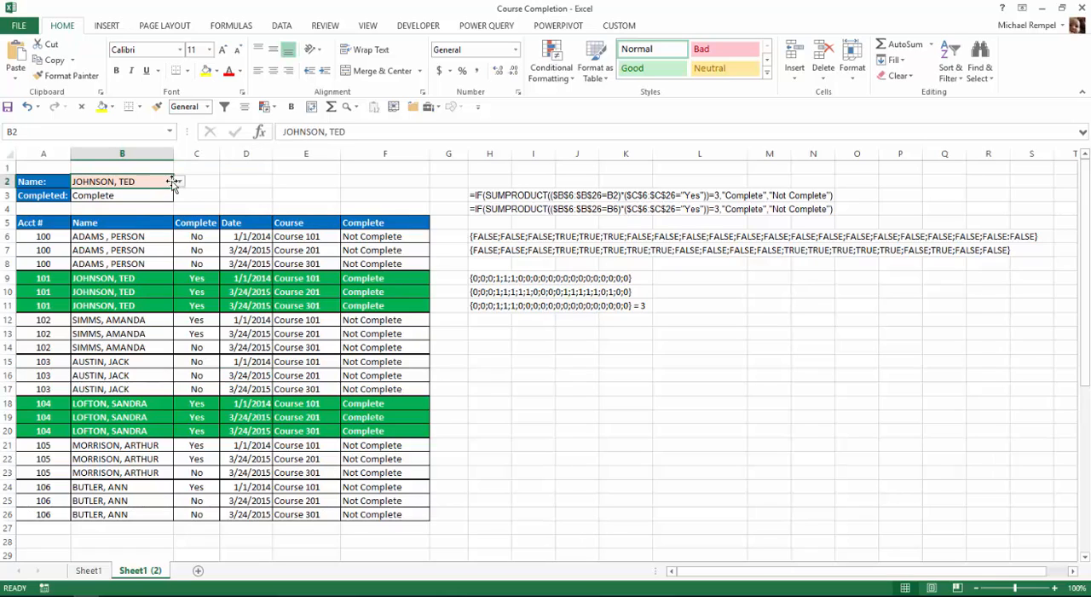
{"action": "left_click", "coordinate": [179, 184]}
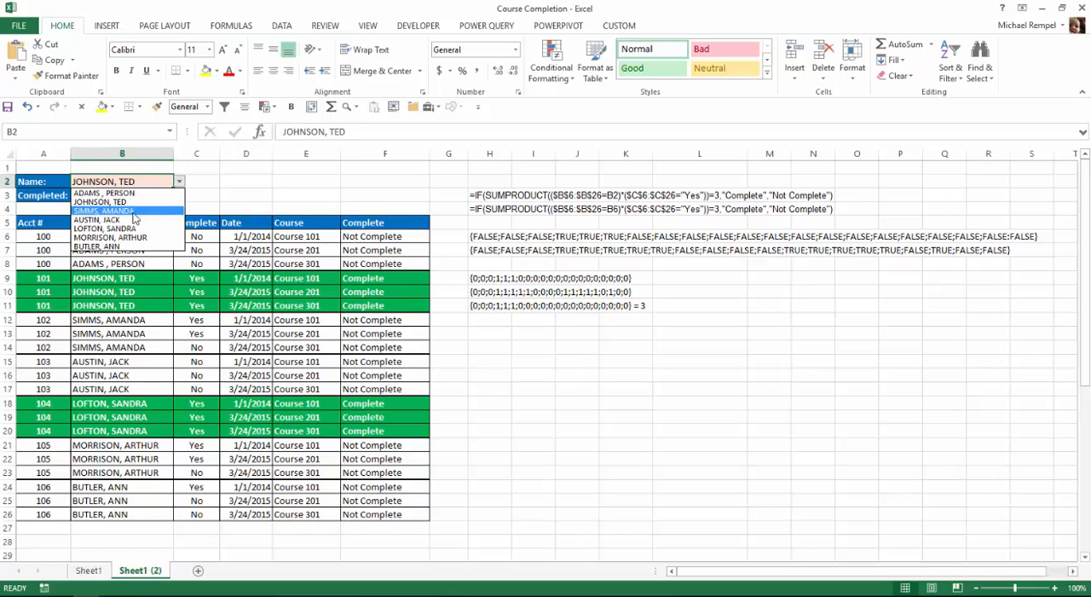
{"action": "left_click", "coordinate": [102, 197]}
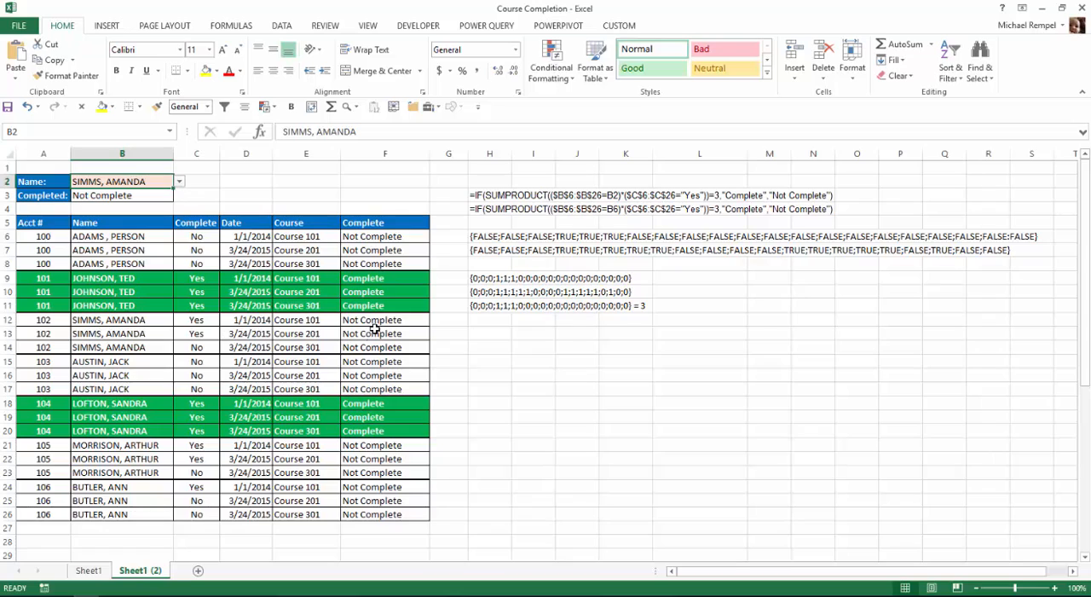
Set the Course 301 completion entry in C14 to Yes for the person chosen in B2.
{"action": "left_click", "coordinate": [193, 348]}
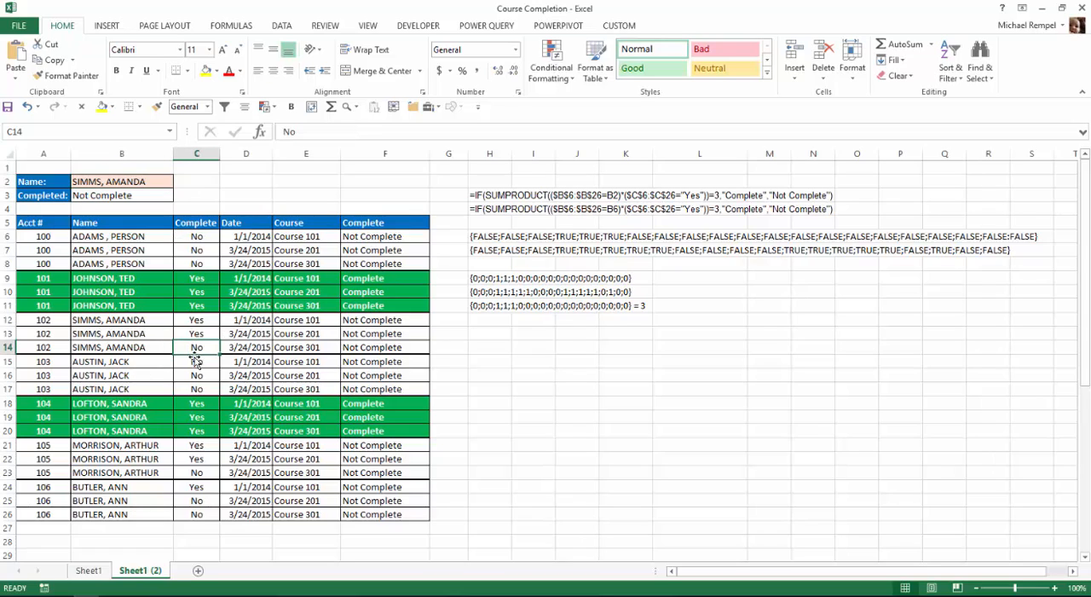
{"action": "type", "text": "Yes"}
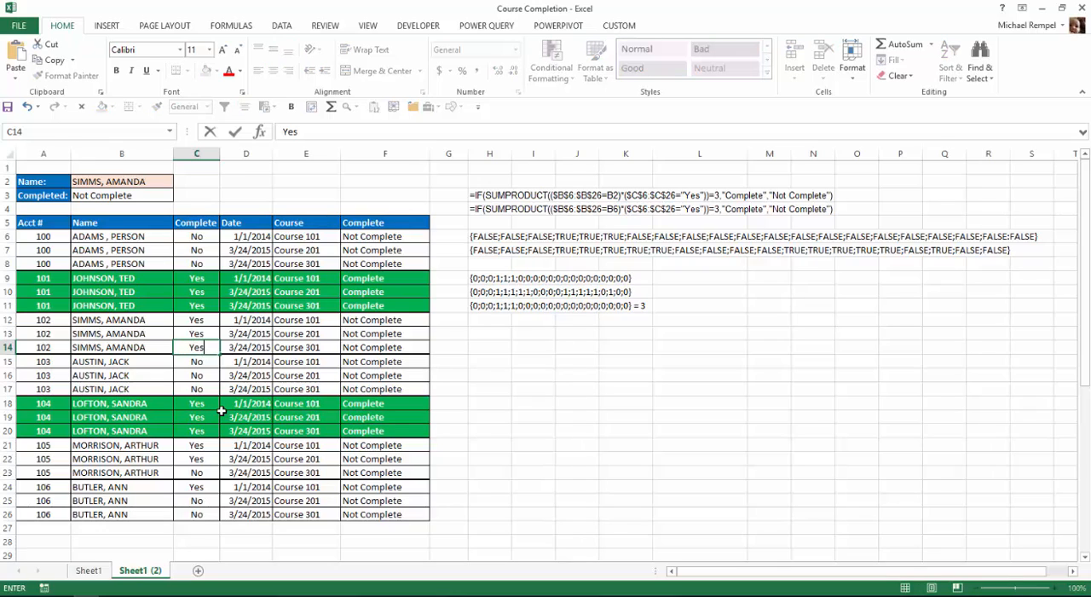
{"action": "key", "text": "Return"}
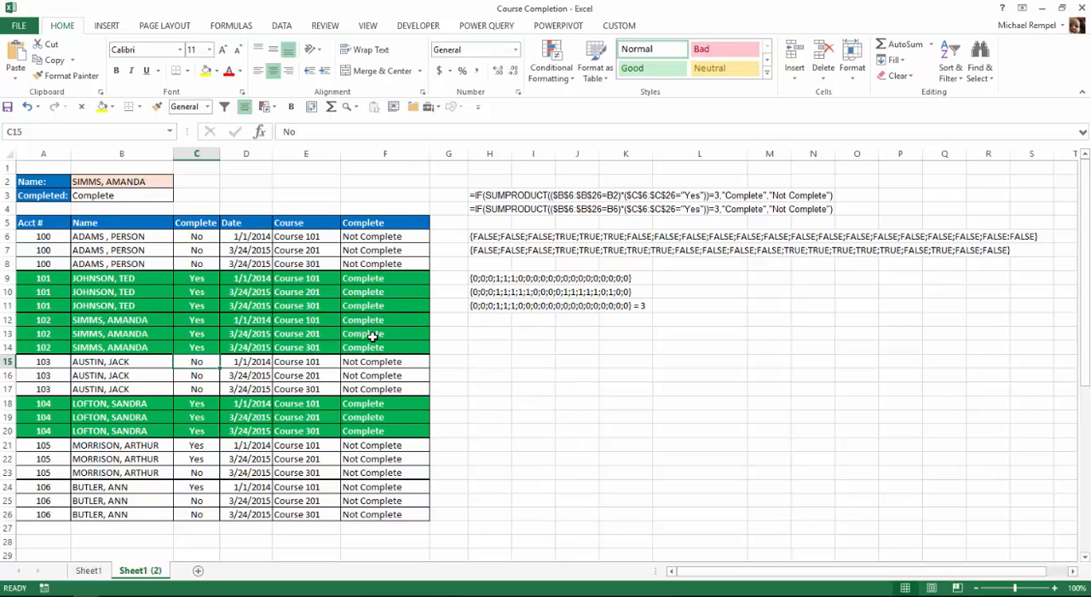